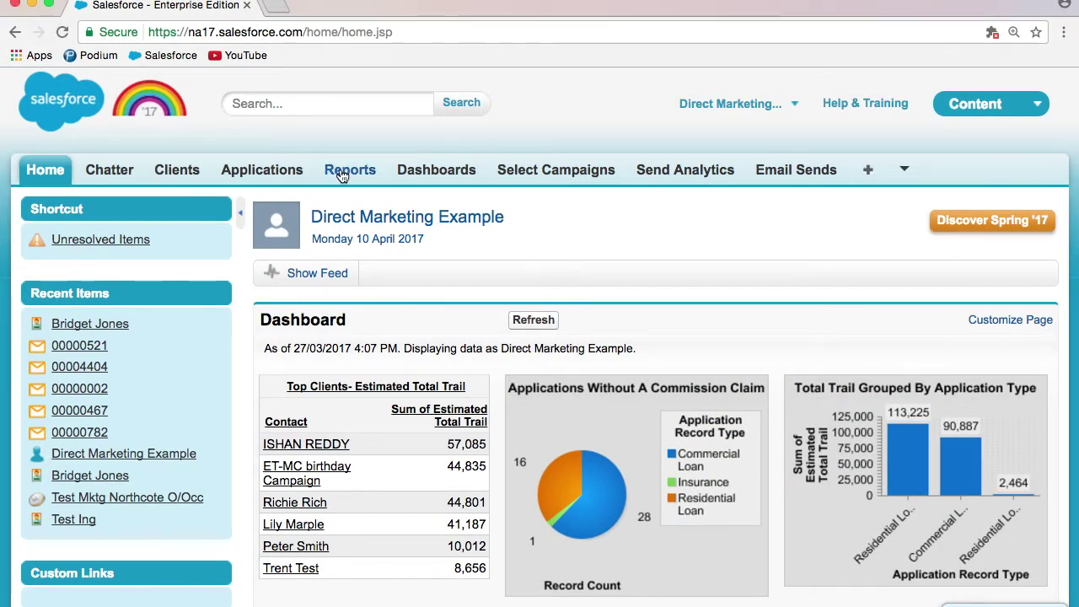
Go to the Reports tab to reach the Reports & Dashboards page
click(342, 175)
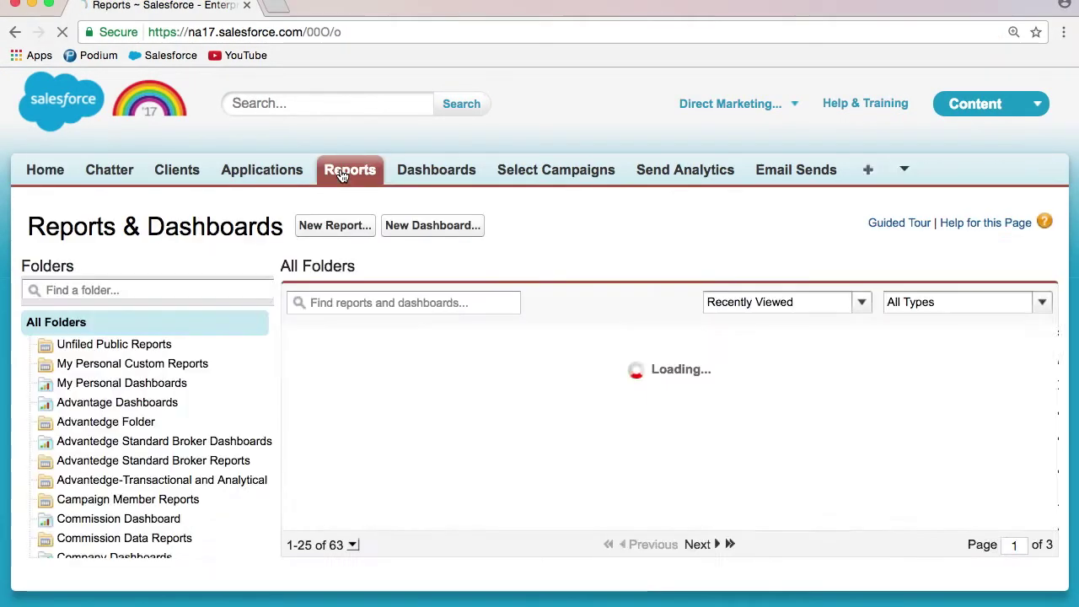
Create a new report using the Individual Email Results with Contact report type
click(338, 232)
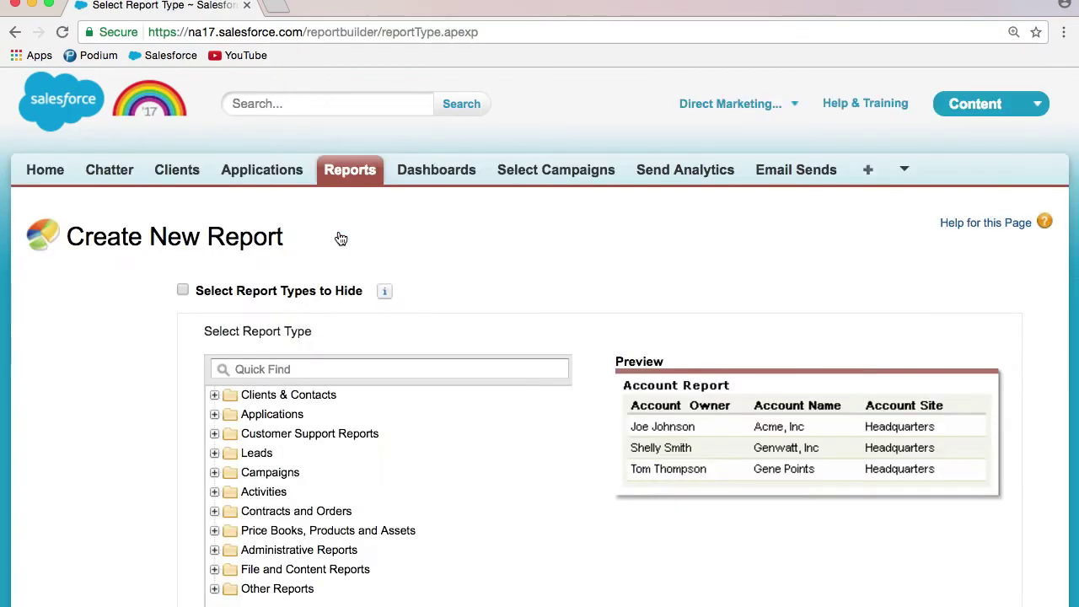
click(302, 372)
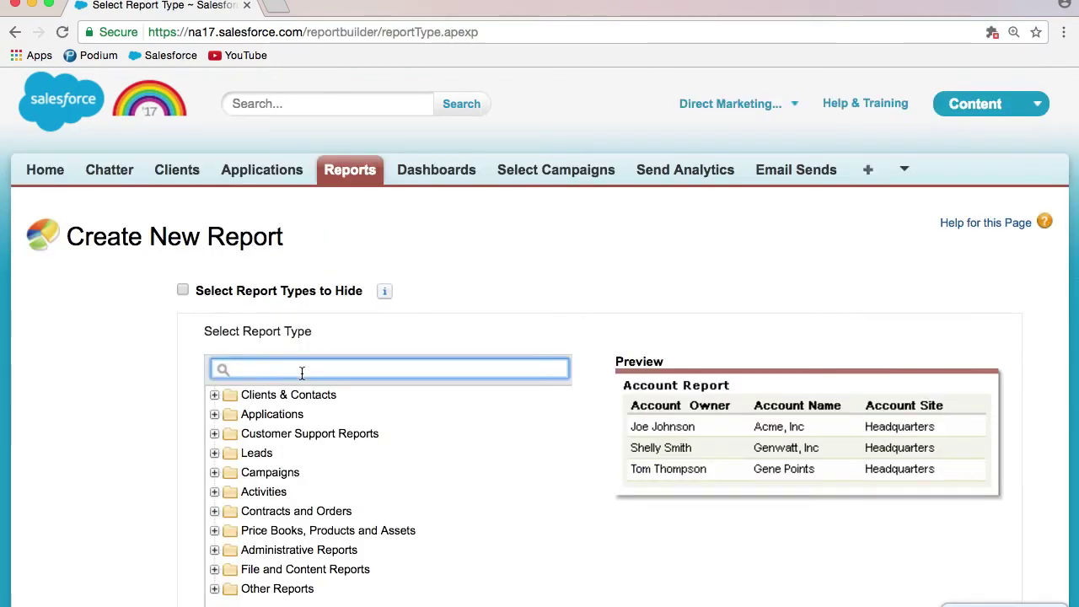
text(Individual Email Result)
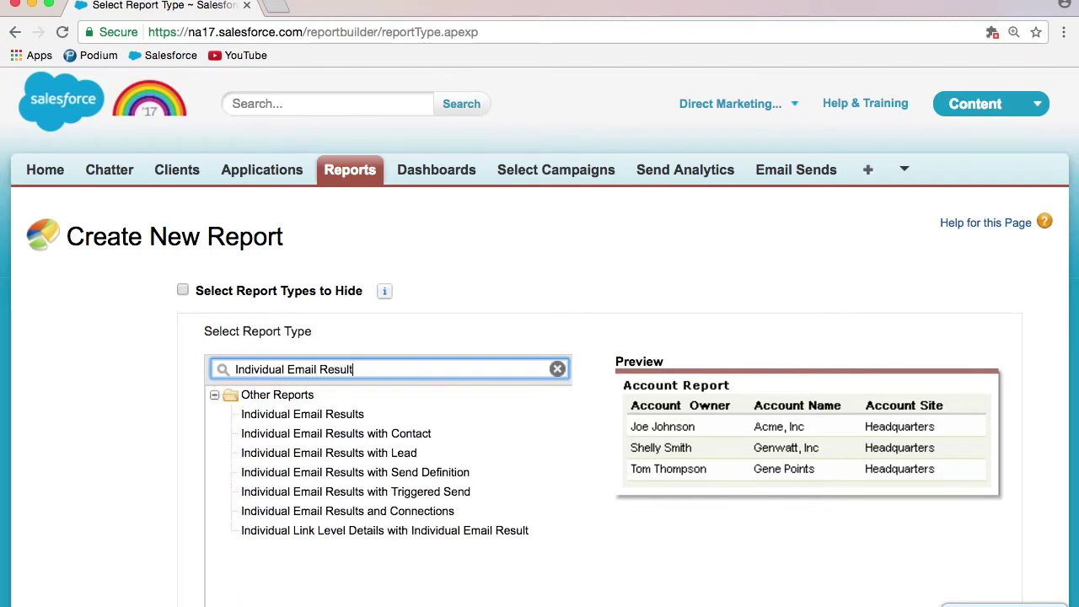
text(s with Contact)
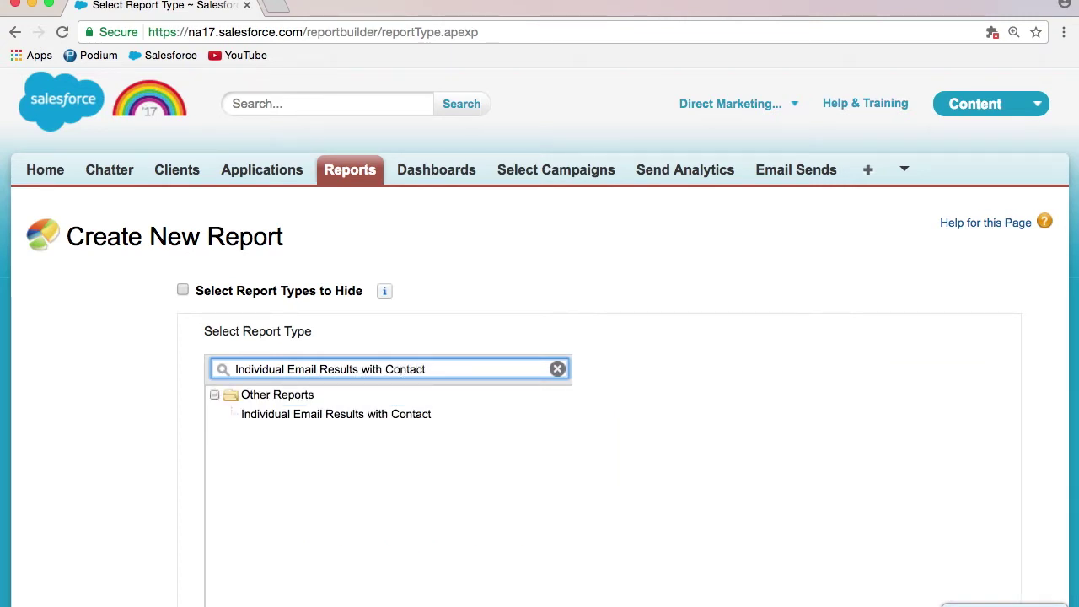
click(289, 419)
scroll(402, 193, down, 5)
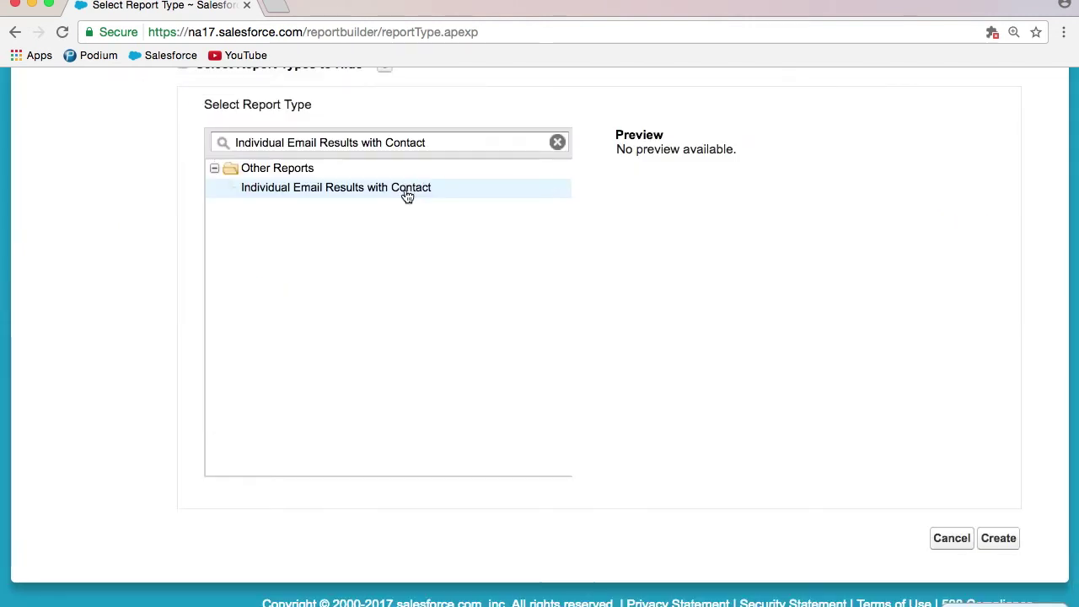
click(1011, 542)
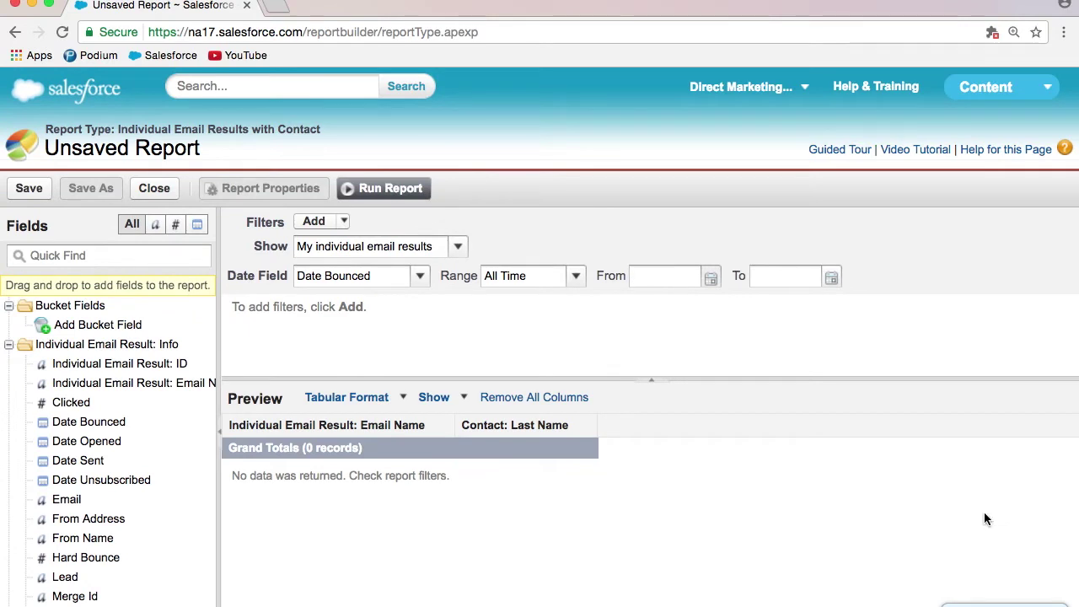
Show all individual email results, with Individual Email Result: Created Date as the date field
click(460, 251)
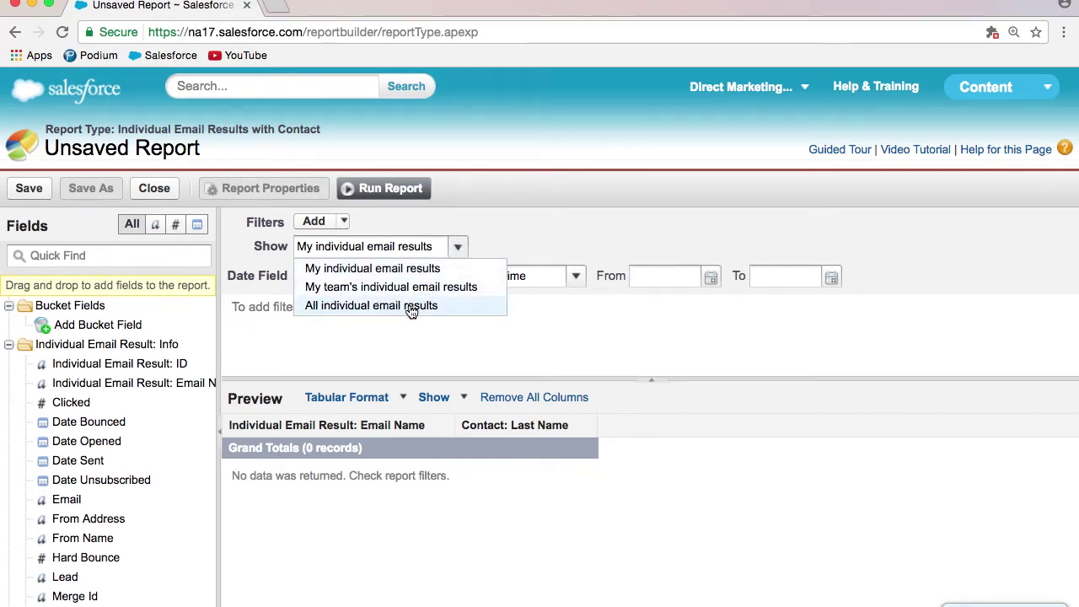
click(408, 308)
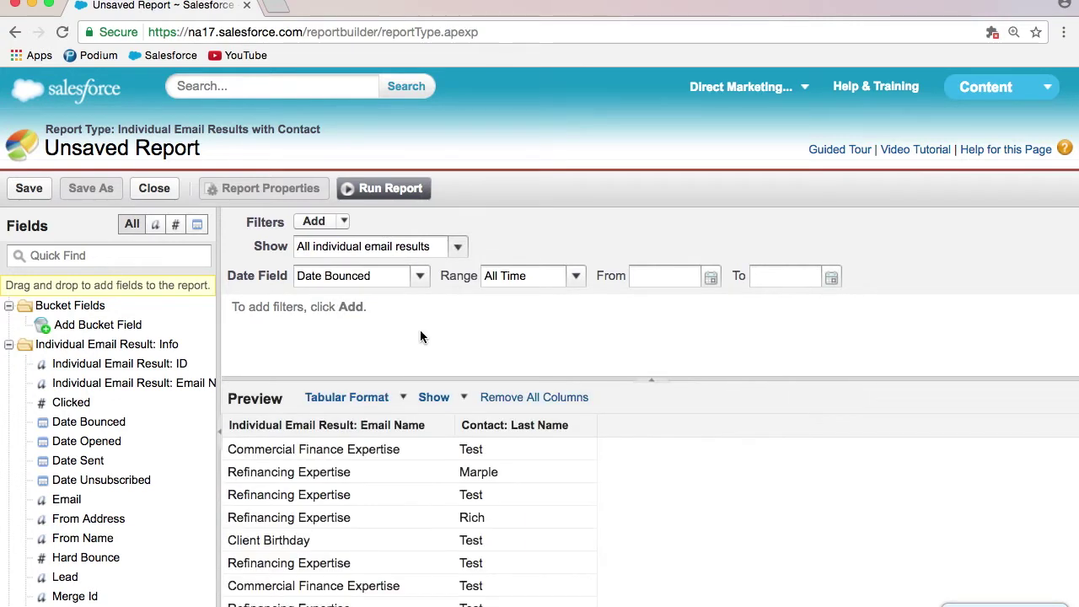
click(422, 279)
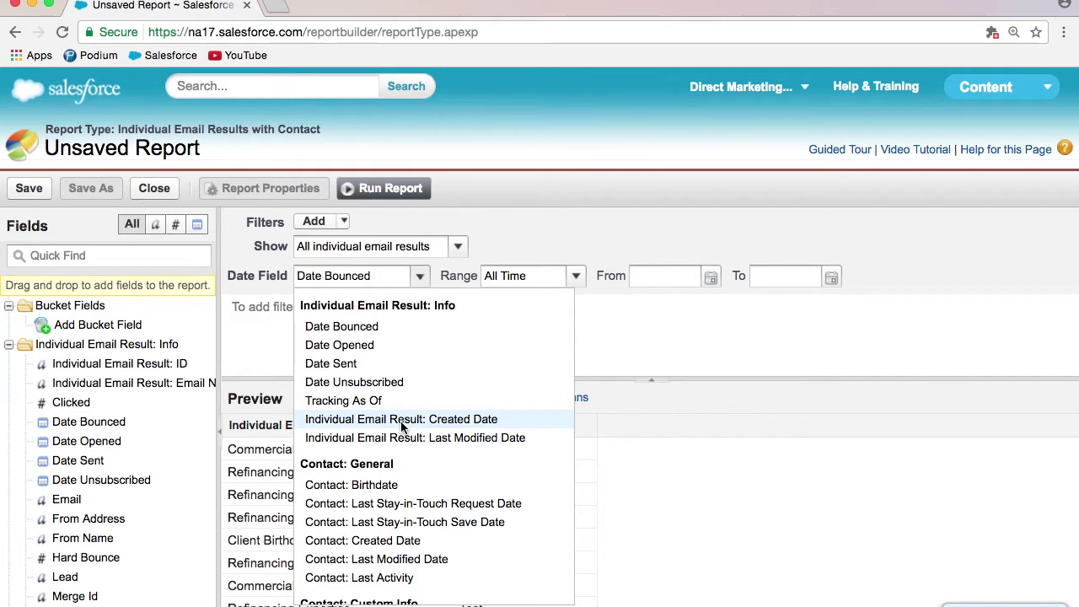
click(403, 421)
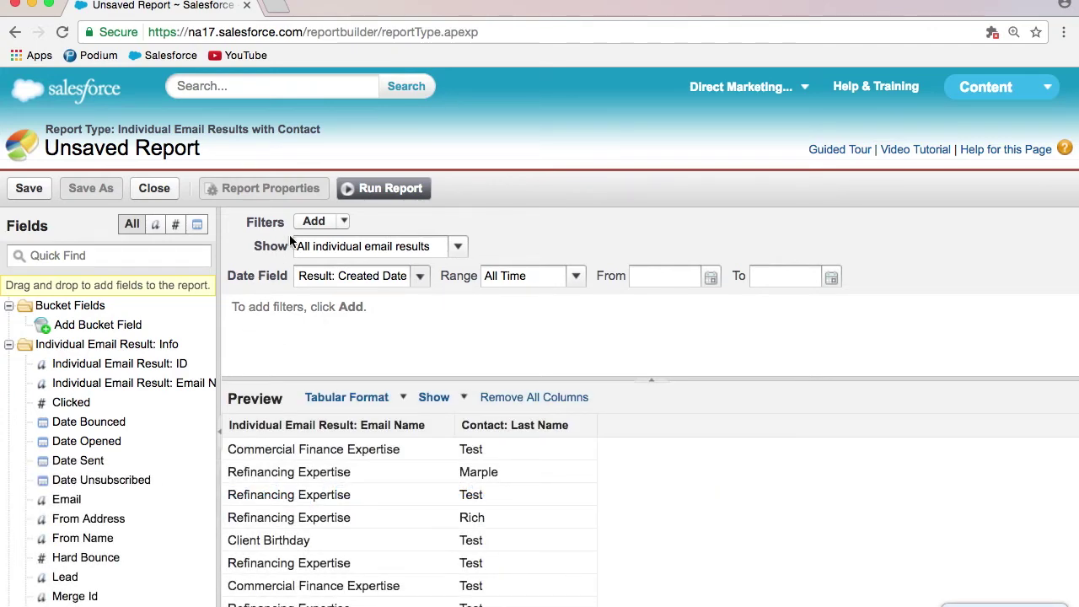
Add a filter: Individual Email Result: Email Name does not contain 'Test'
click(313, 222)
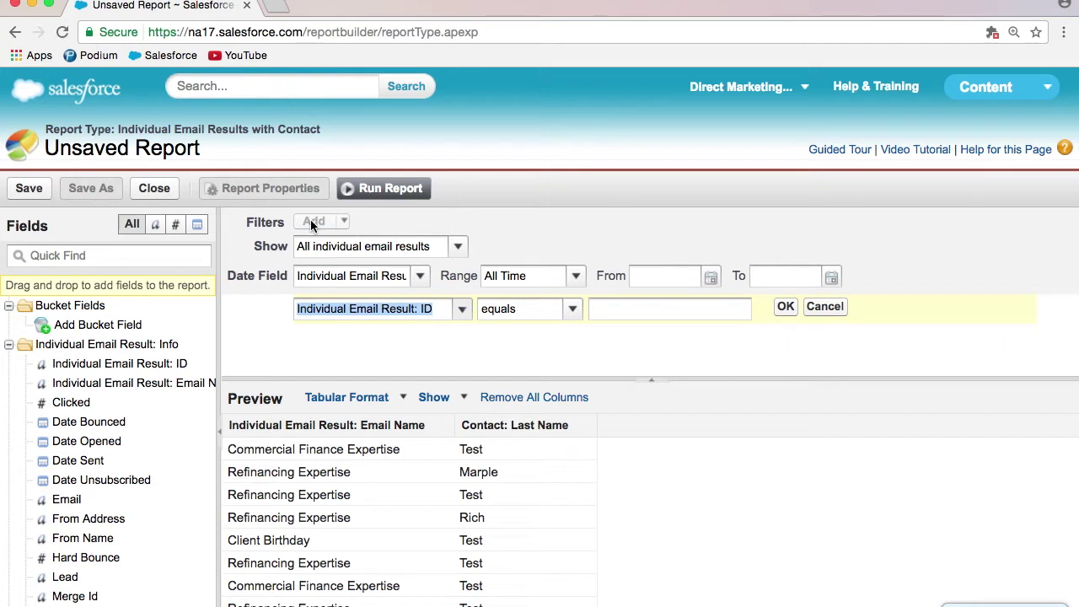
click(463, 311)
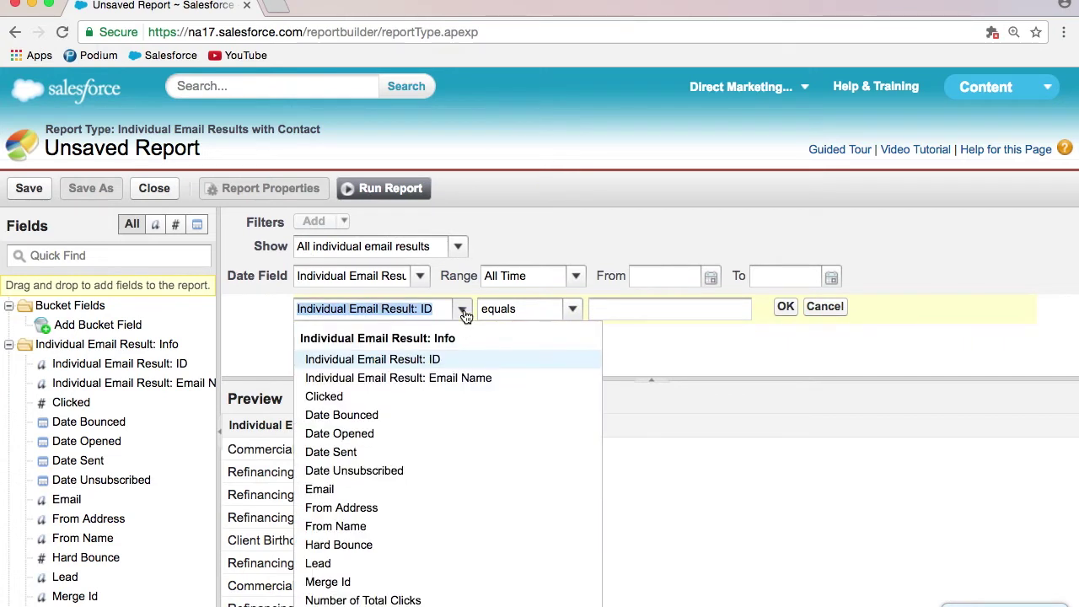
click(447, 378)
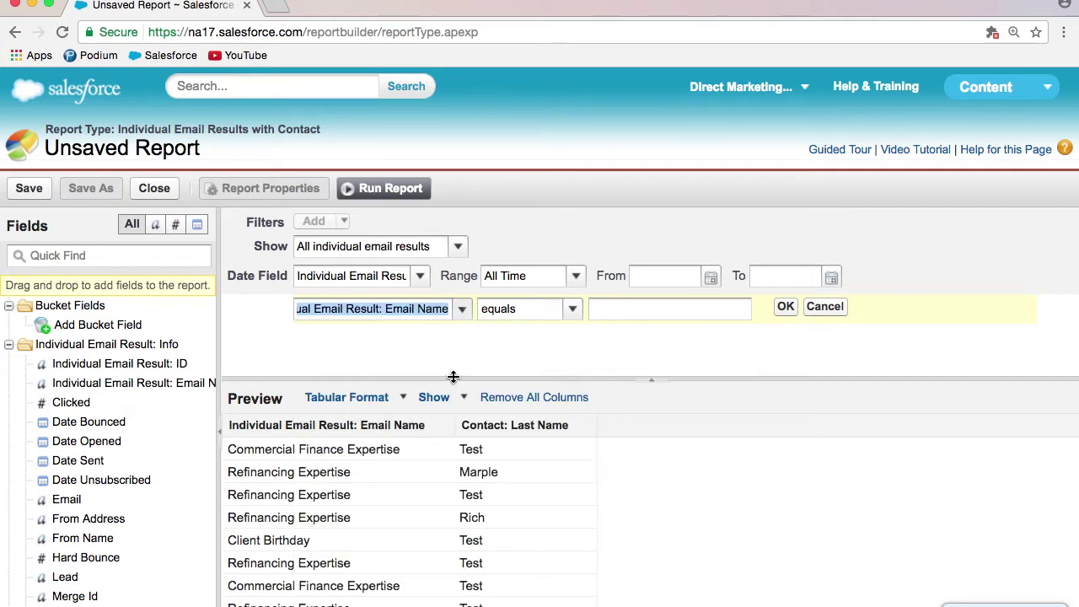
click(572, 310)
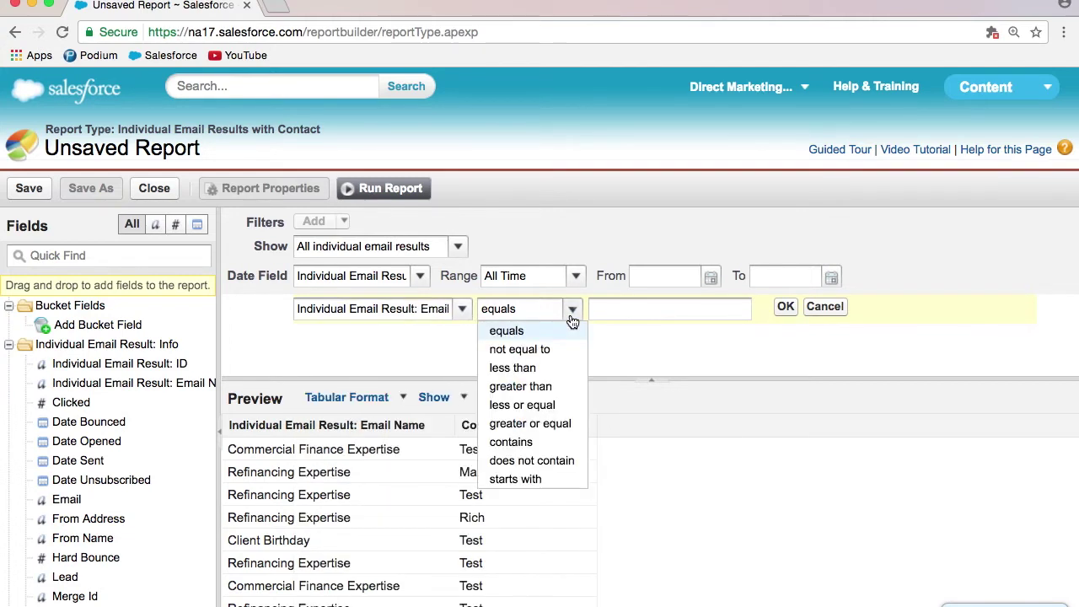
click(518, 462)
click(644, 312)
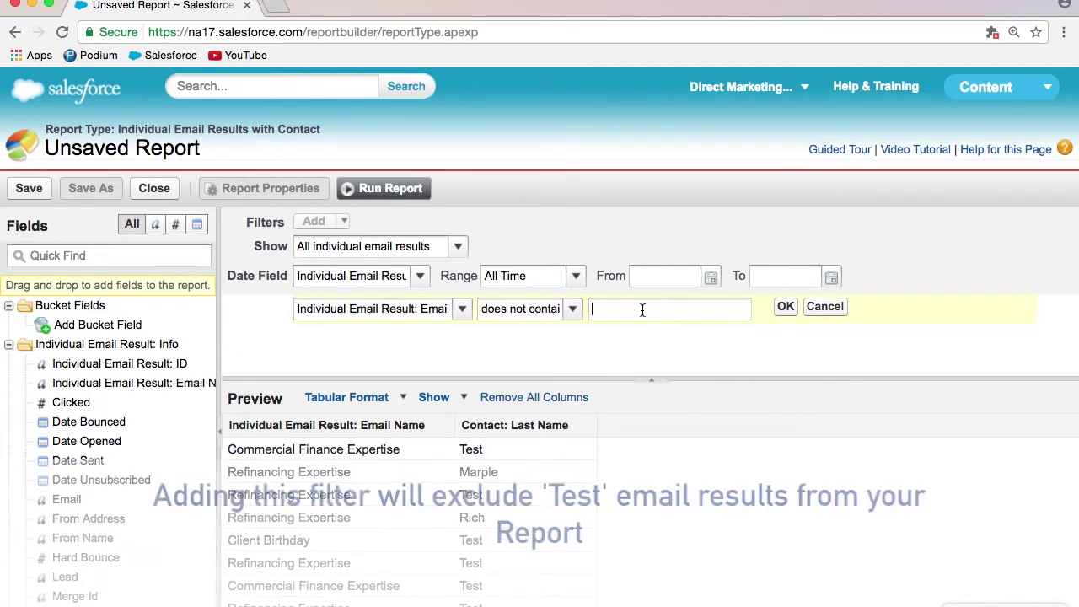
text(Test)
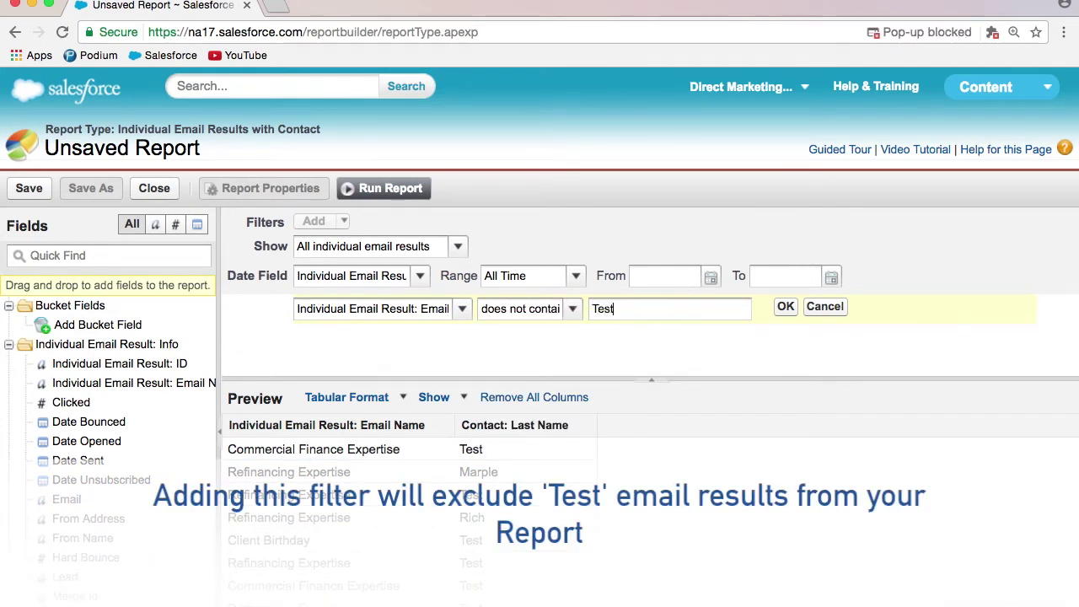
click(786, 308)
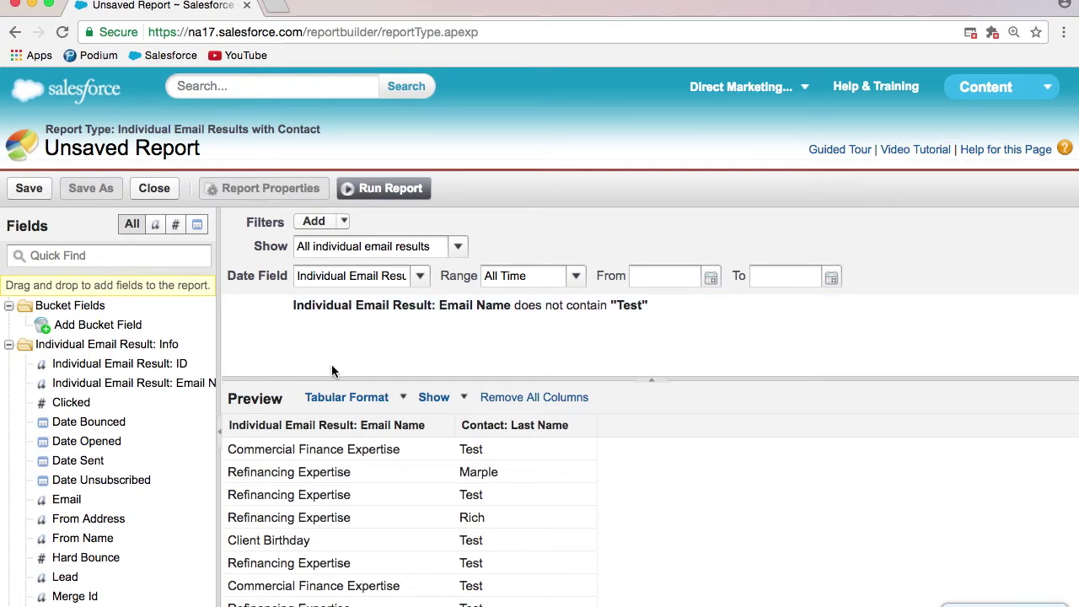
click(136, 258)
Add Contact First Name, Date Sent, Date Opened and Date Bounced columns to the preview
text(Contact)
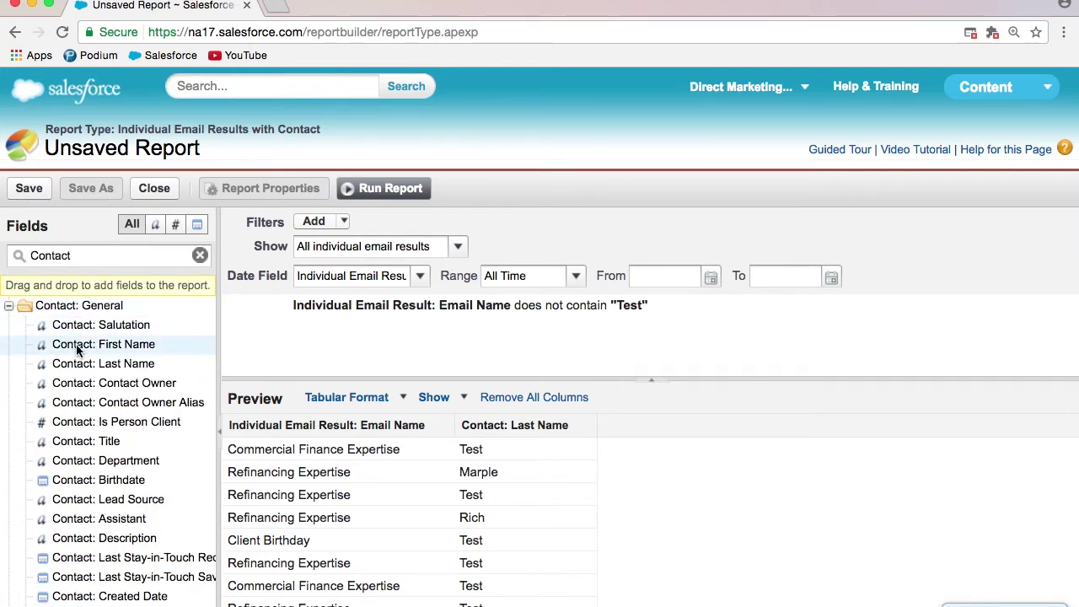
drag(60, 347, 456, 462)
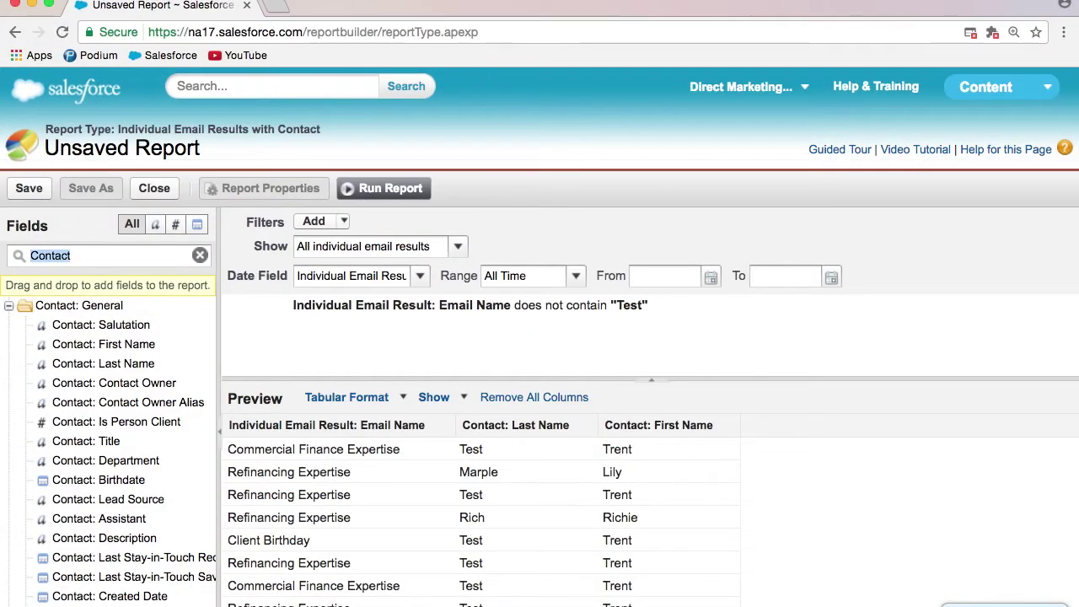
text(Date)
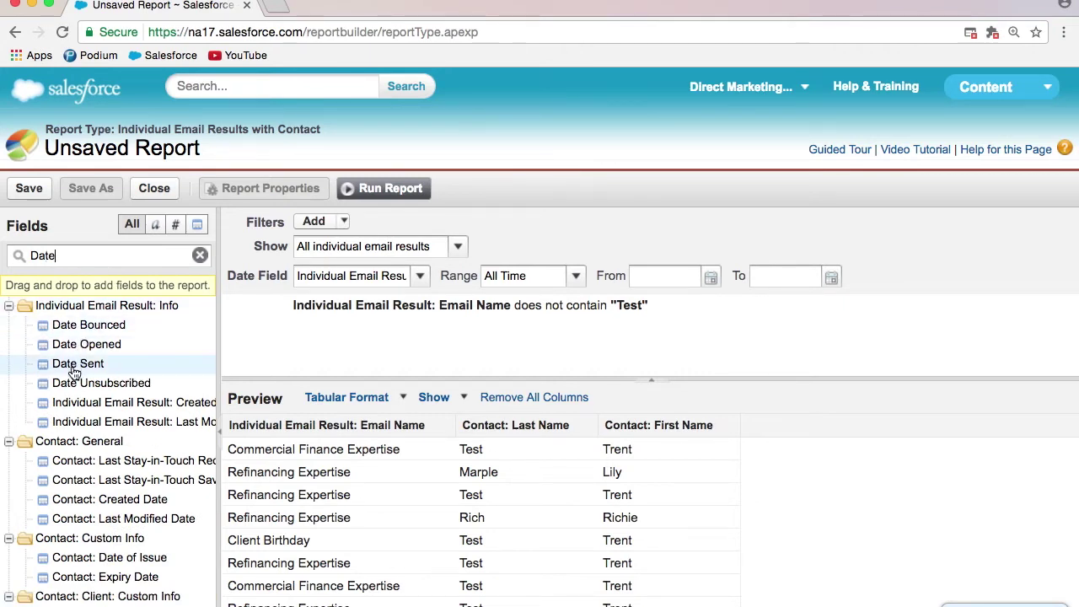
drag(74, 370, 710, 429)
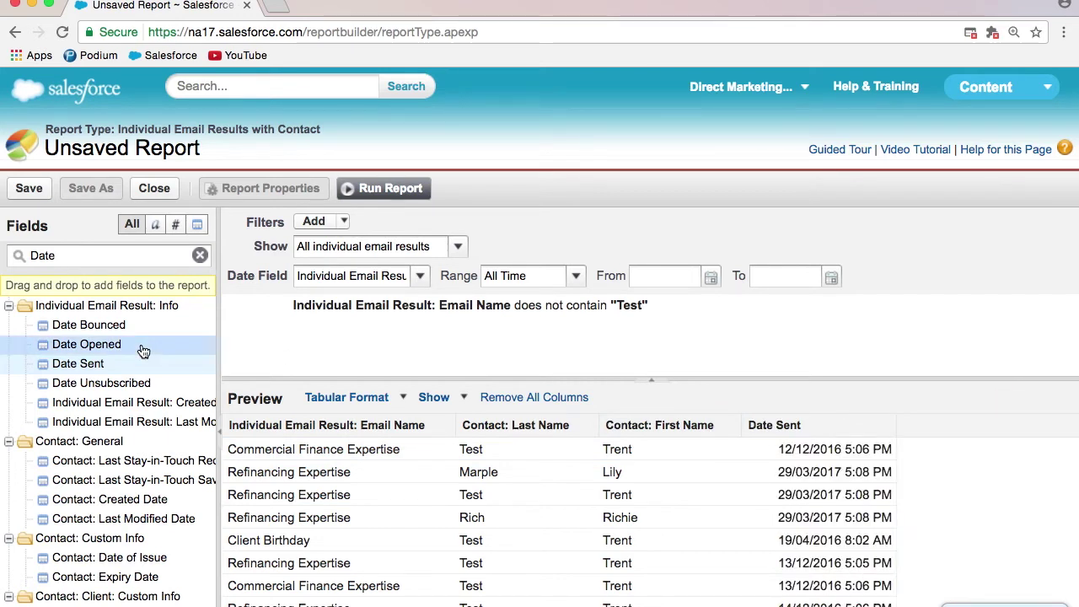
drag(144, 351, 904, 431)
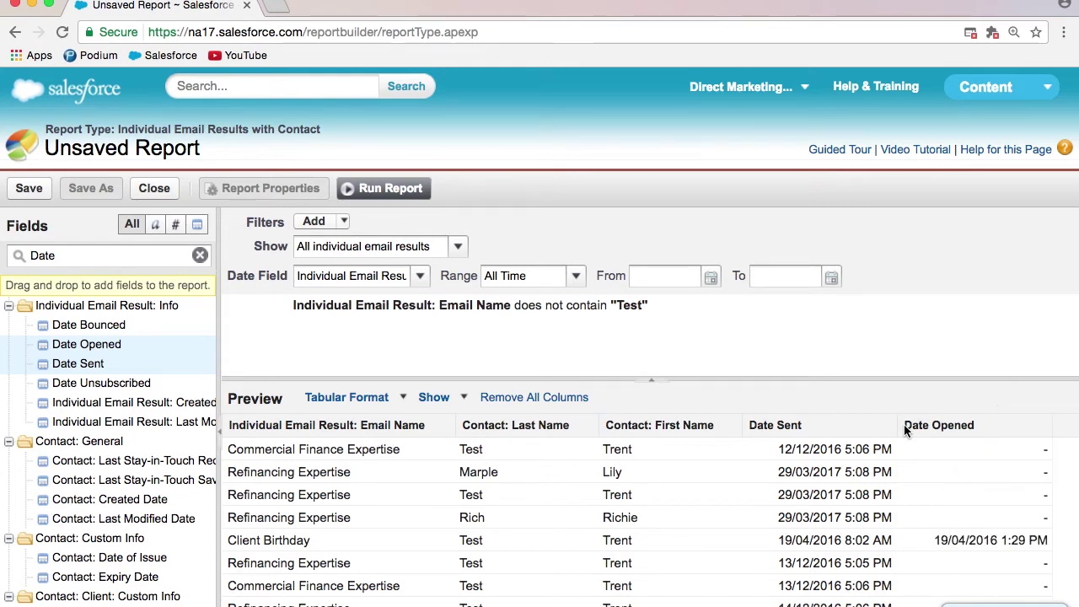
drag(108, 327, 1039, 428)
text(Bounce)
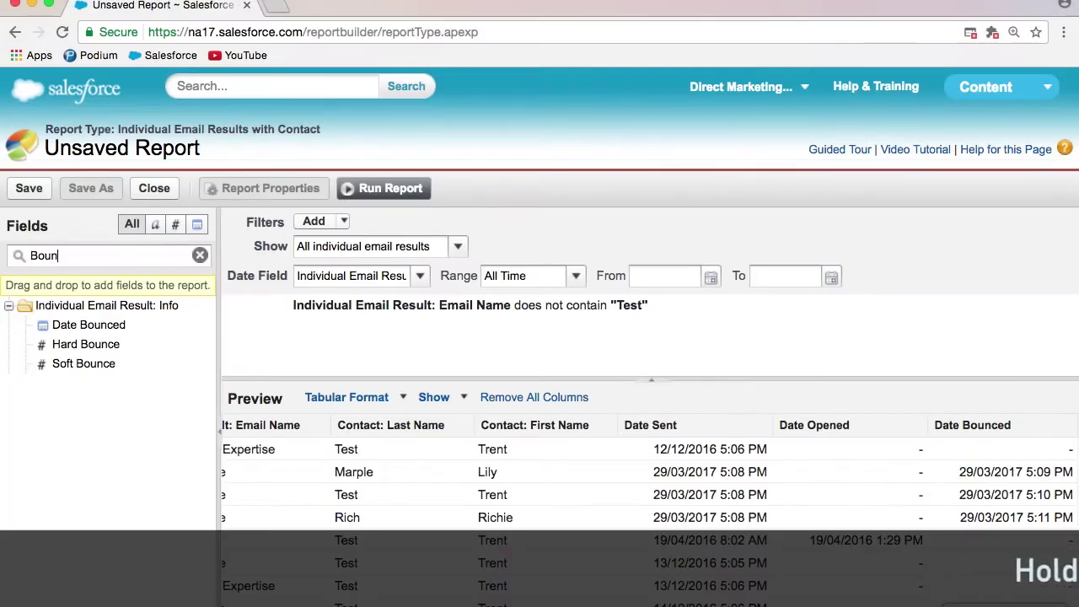
Add Hard Bounce and Soft Bounce columns after Date Bounced in the preview
click(74, 349)
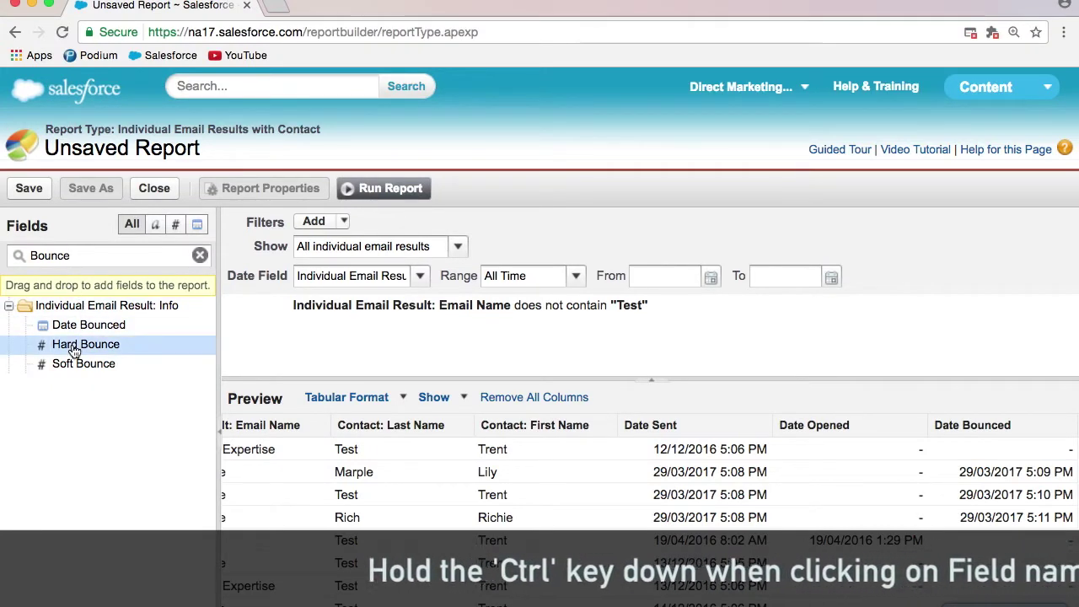
ctrl+click(75, 367)
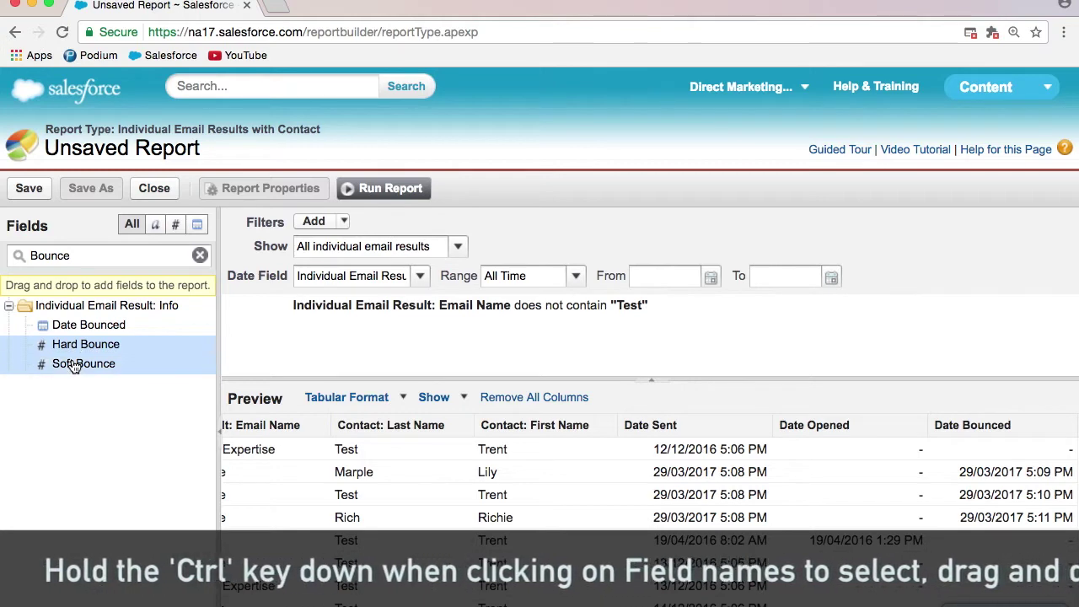
drag(74, 367, 969, 388)
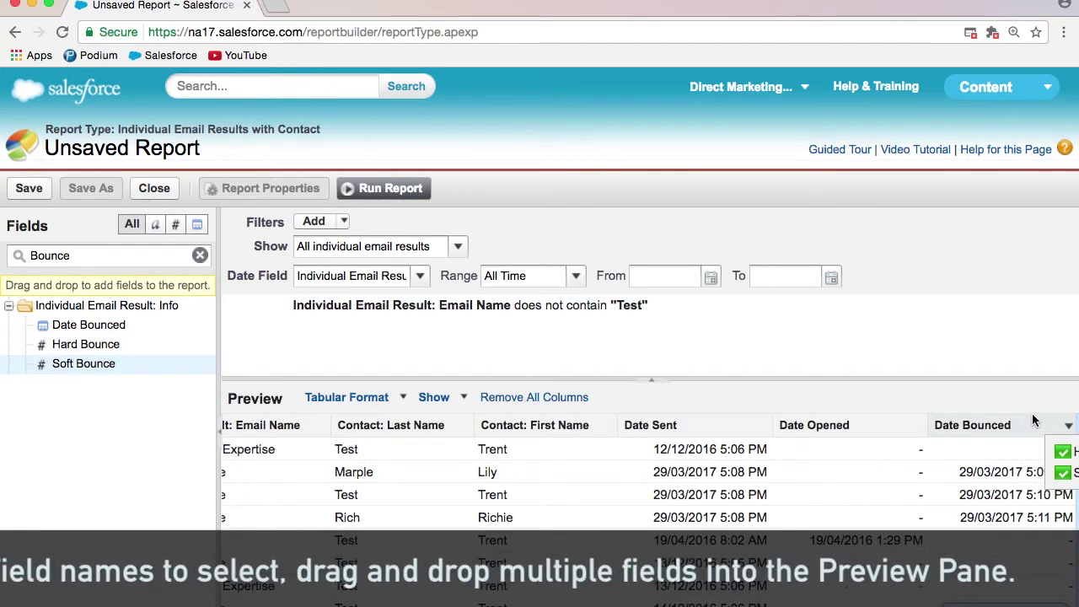
drag(968, 382, 1033, 419)
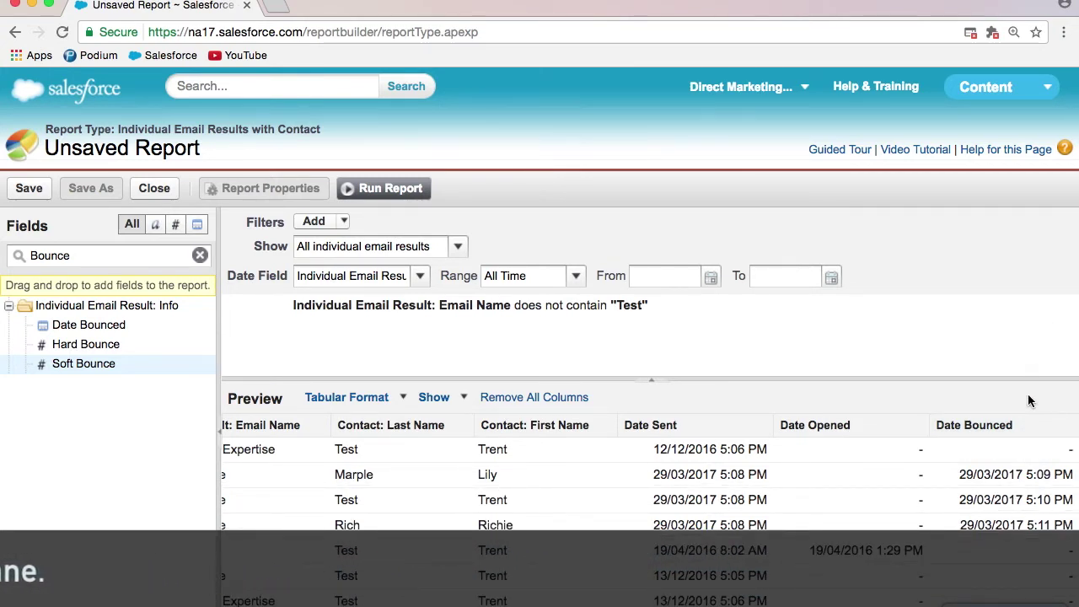
scroll(862, 495, right, 4)
scroll(862, 496, right, 1)
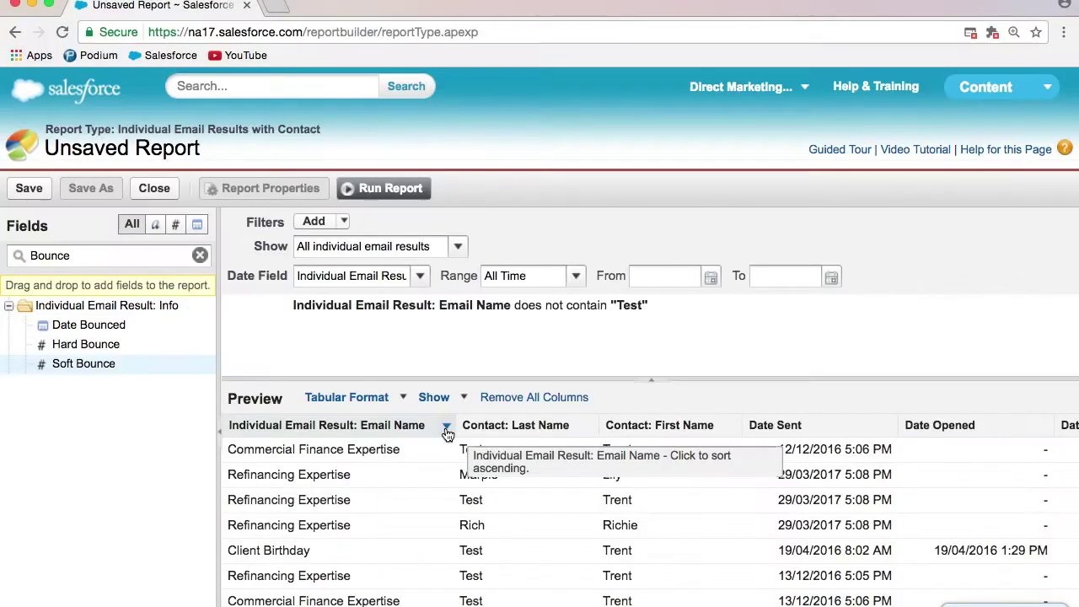
Group the report by Email Name from the column's header menu, making it a summary report
click(445, 426)
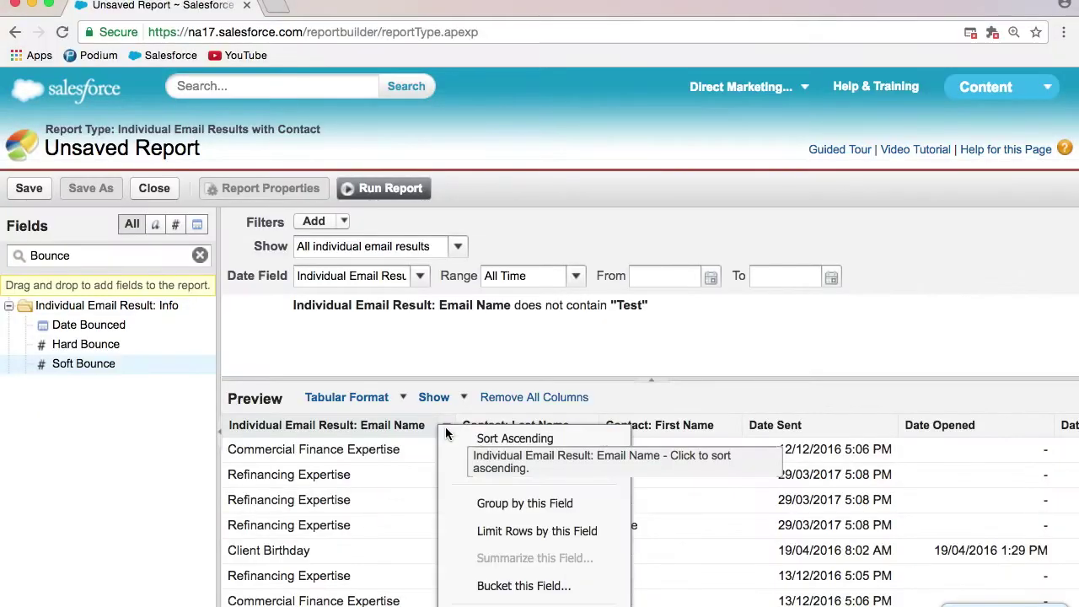
click(479, 504)
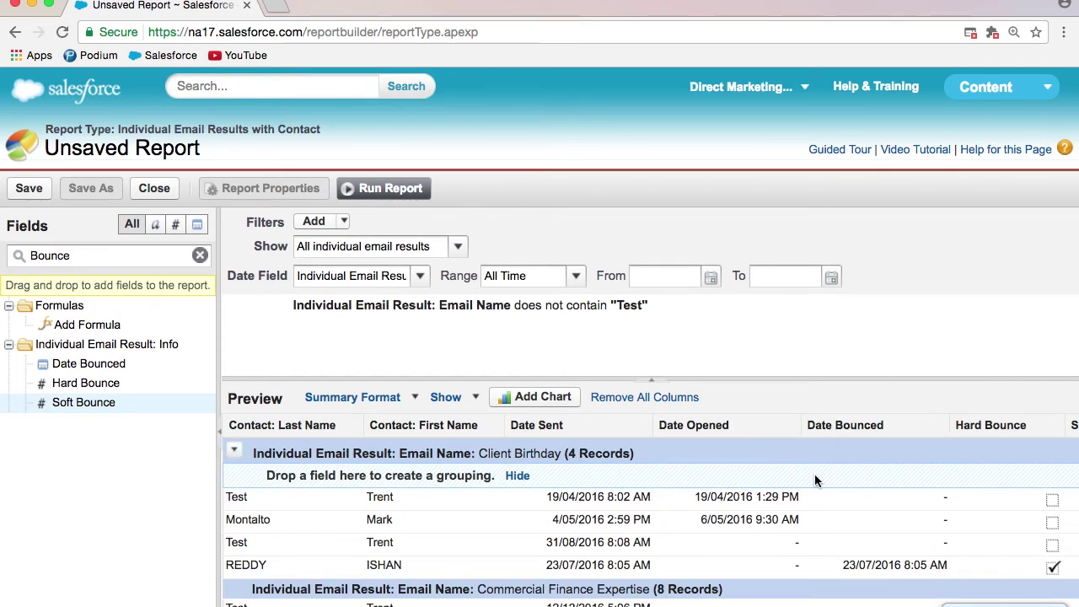
scroll(814, 477, down, 3)
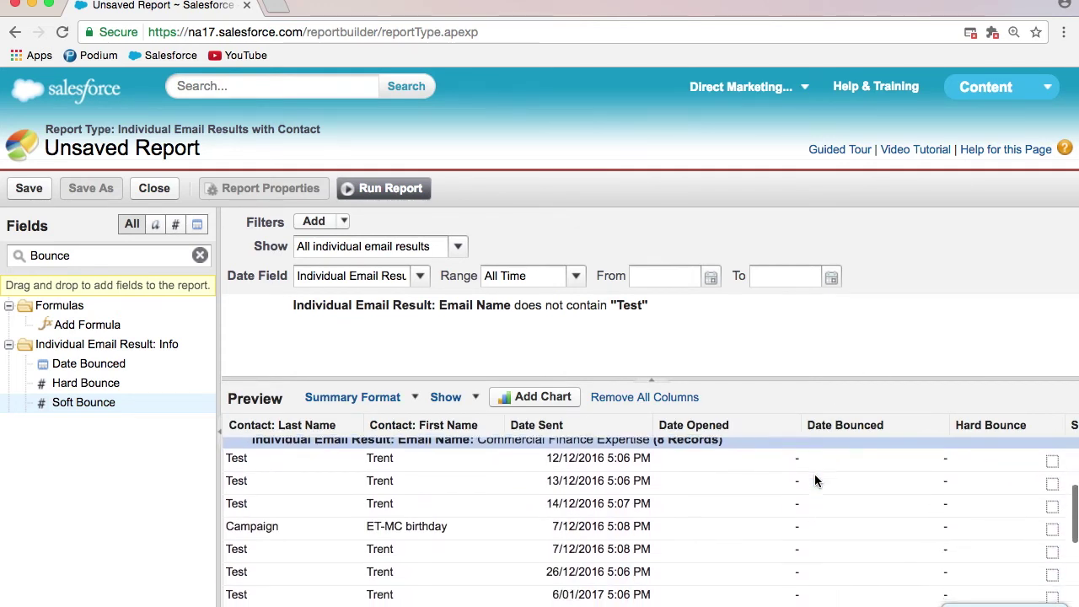
scroll(814, 480, up, 3)
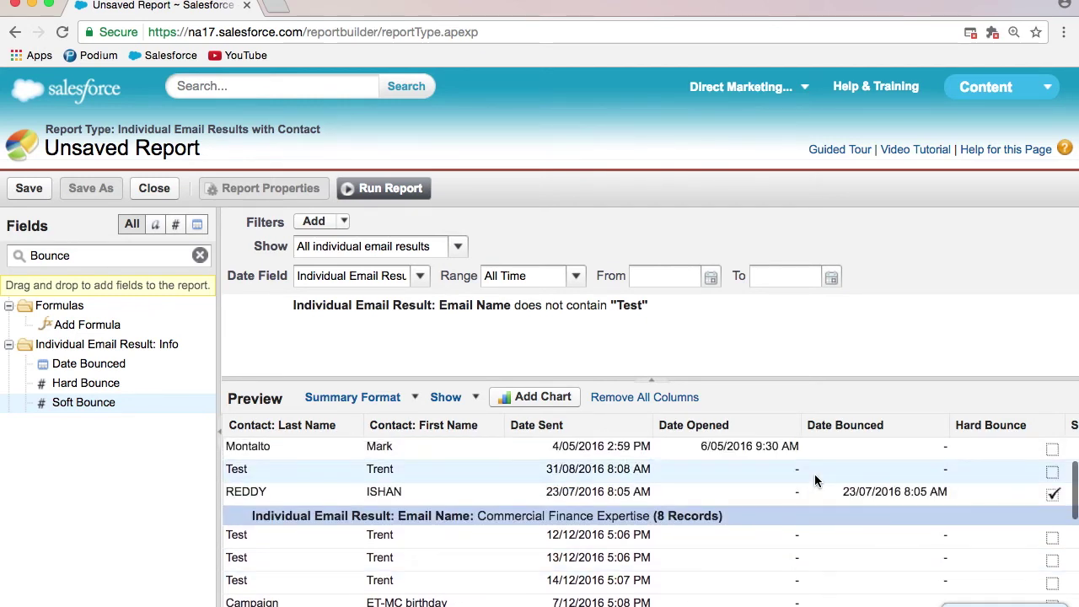
scroll(814, 481, up, 2)
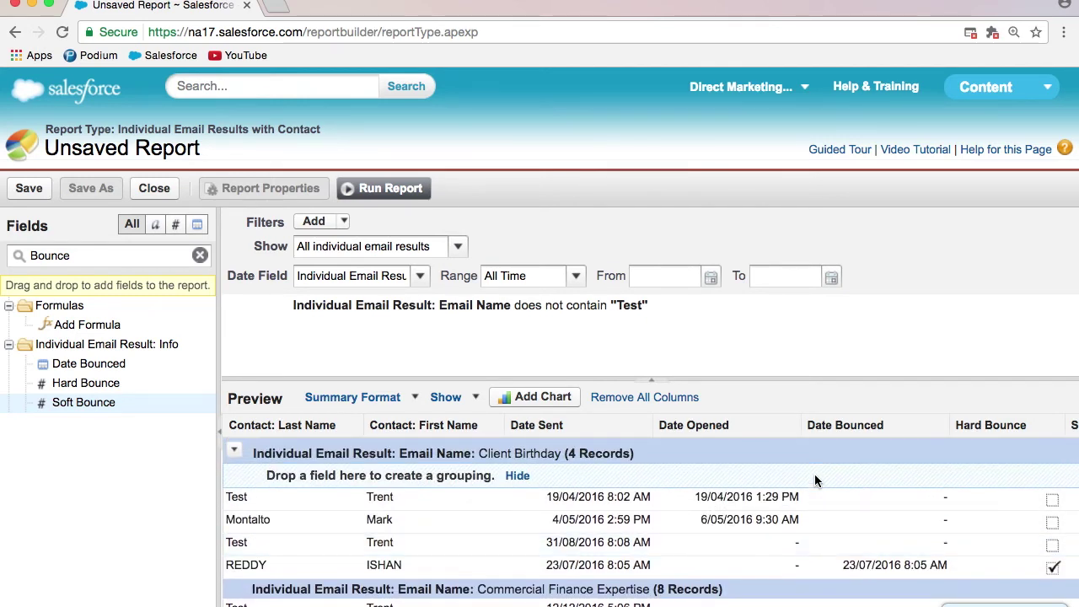
Run the report and scroll through the results grouped by email name
click(408, 190)
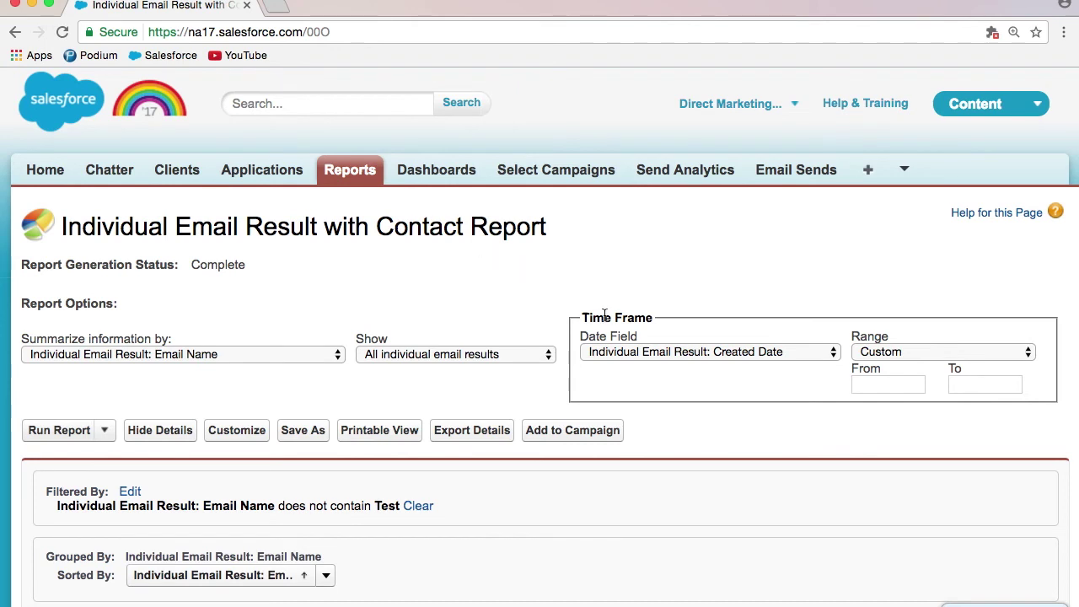
scroll(690, 426, down, 3)
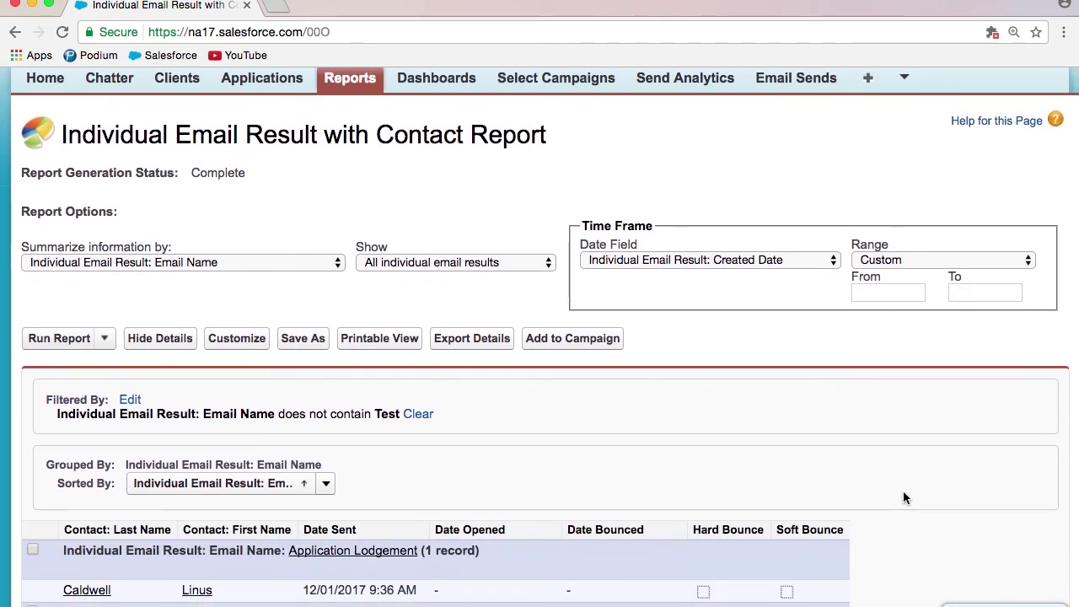
scroll(903, 498, down, 5)
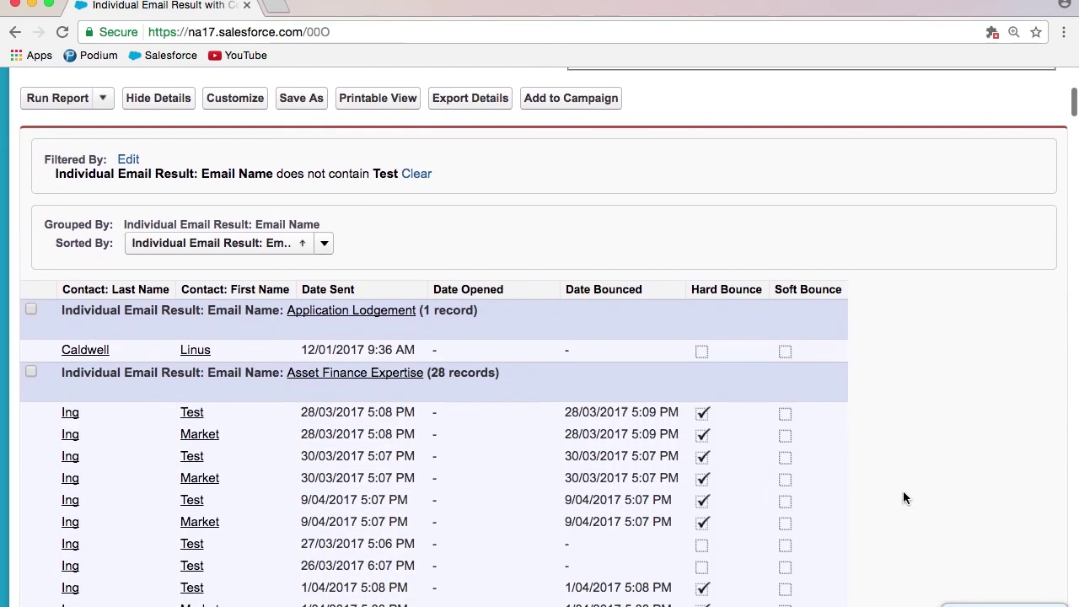
scroll(903, 497, down, 2)
scroll(902, 497, down, 2)
scroll(903, 497, down, 1)
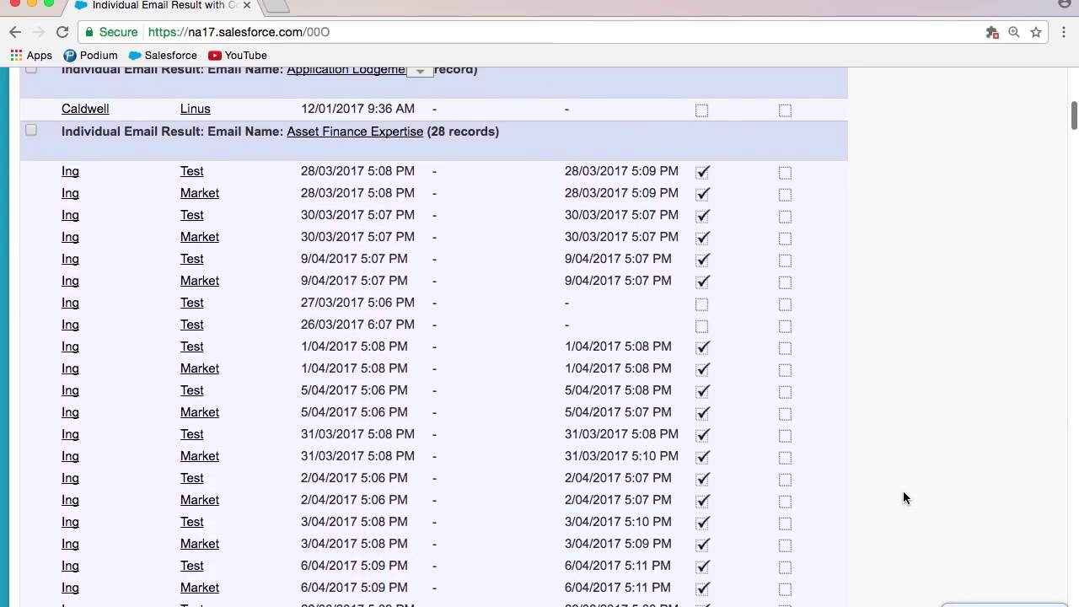
scroll(902, 497, down, 2)
scroll(903, 497, down, 10)
scroll(903, 498, down, 1)
scroll(903, 497, down, 1)
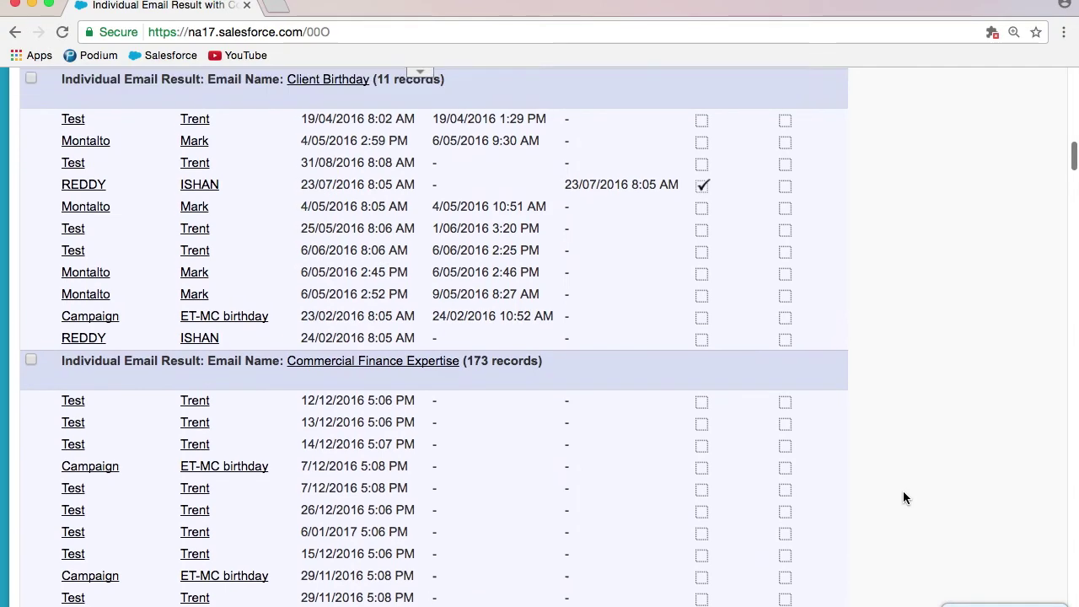
scroll(903, 497, up, 3)
scroll(903, 498, up, 1)
scroll(903, 497, up, 3)
scroll(902, 498, up, 4)
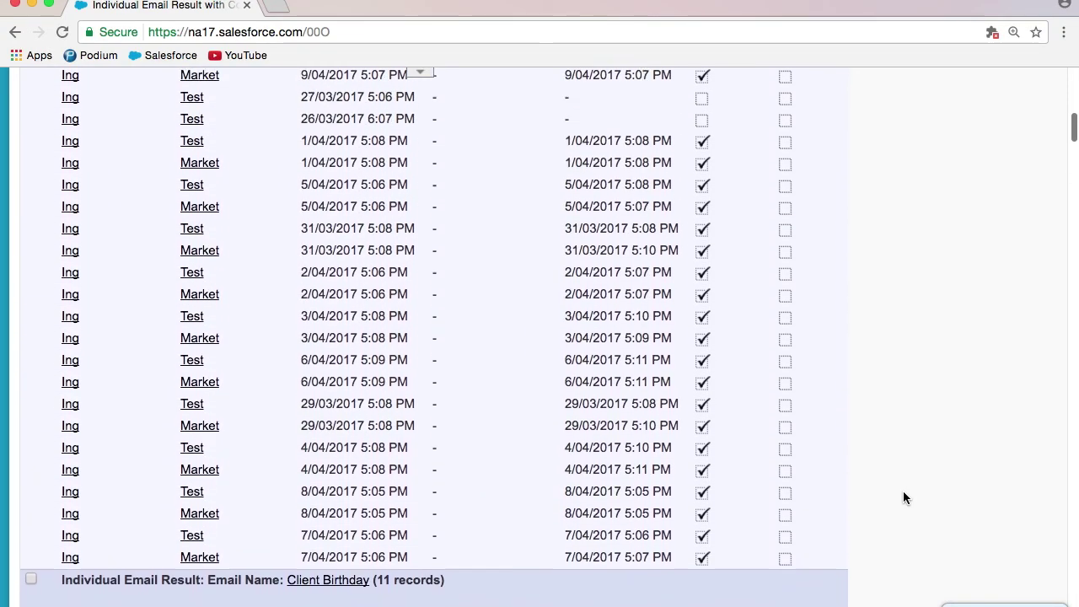
scroll(902, 497, up, 1)
scroll(903, 497, up, 5)
scroll(902, 497, up, 5)
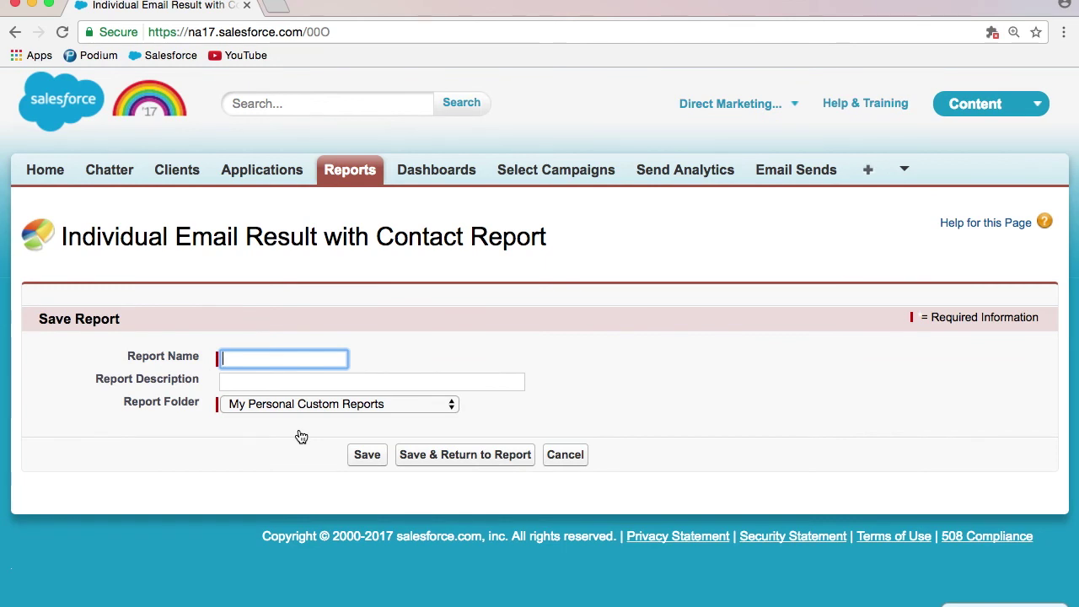
Enter 'Email Marketing Results' as the report name in the Save Report form
text(Ema)
text(il M)
text(Resu)
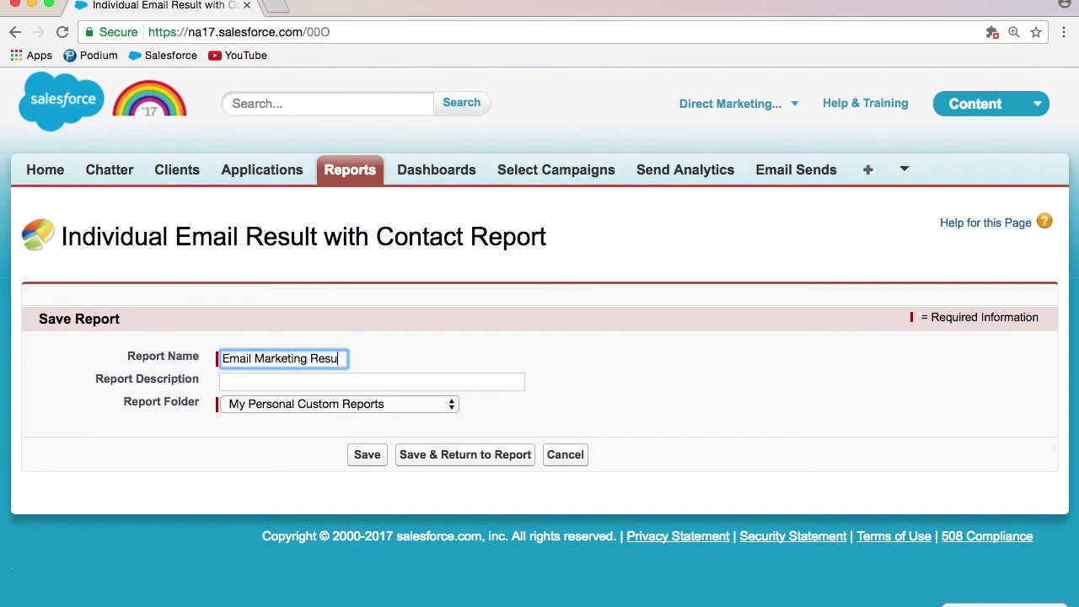
text(lts)
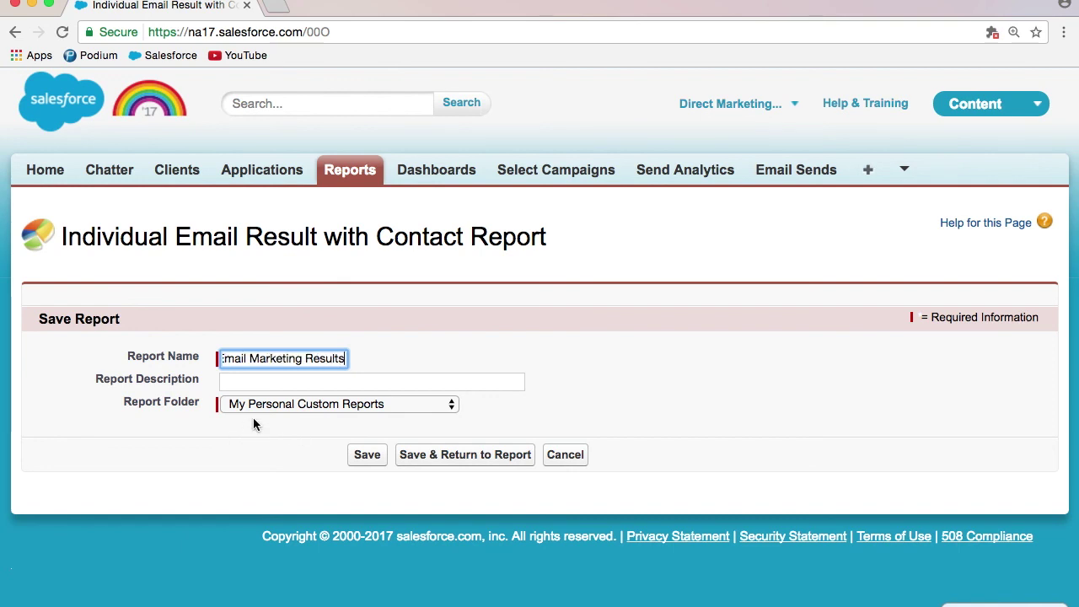